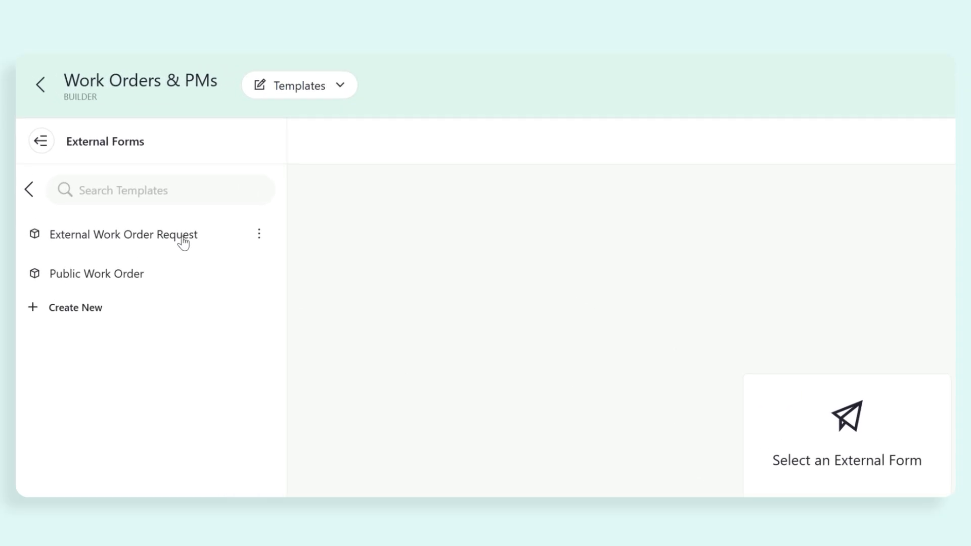
Step: Rename the External Work Order Request template to 'Facility Once Work Order Request'
{"action": "left_click", "coordinate": [183, 242]}
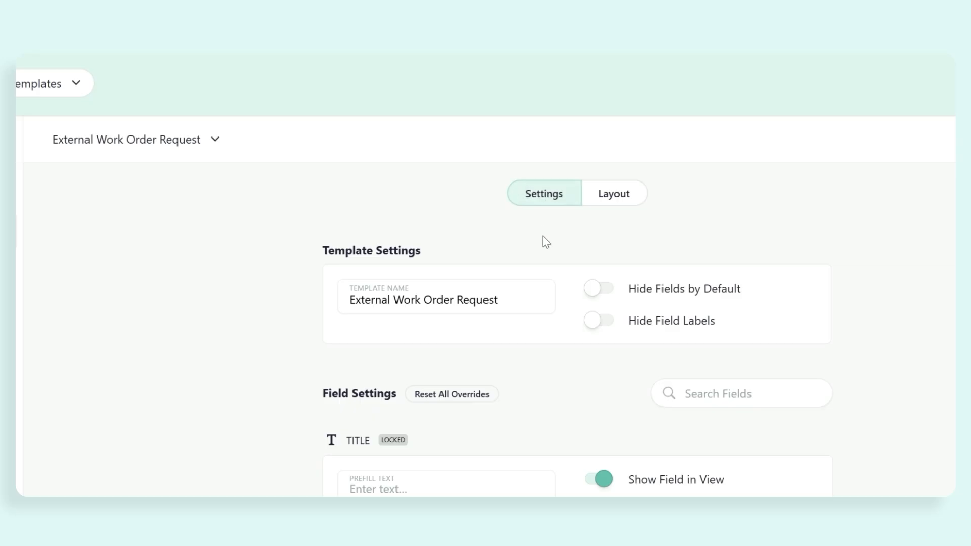
{"action": "left_click_drag", "start_coordinate": [522, 295], "coordinate": [329, 303]}
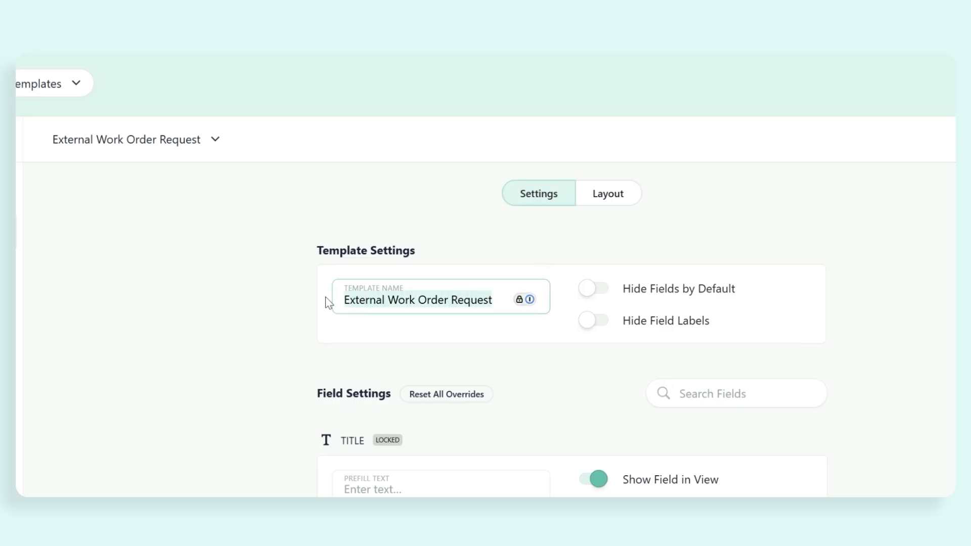
{"action": "type", "text": "Facility "}
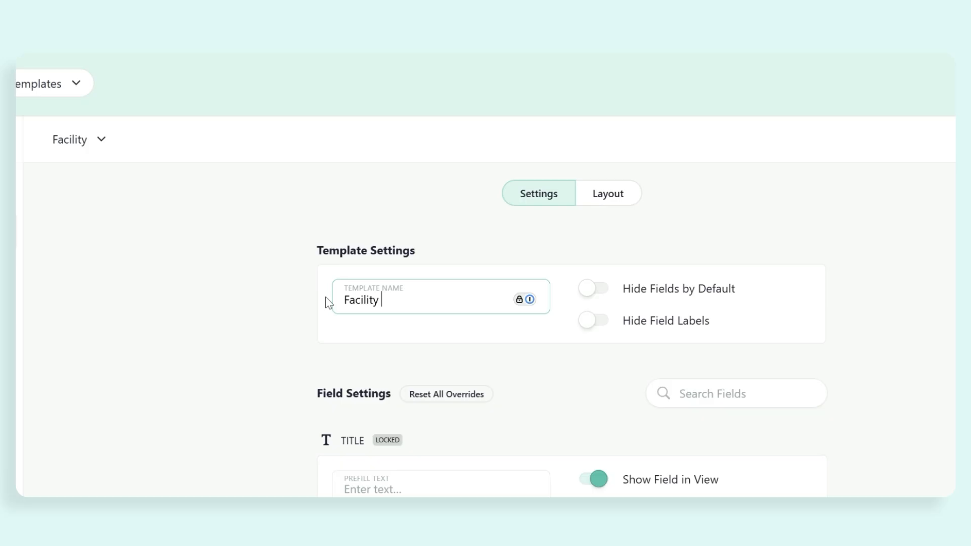
{"action": "type", "text": "Once Work Order Request"}
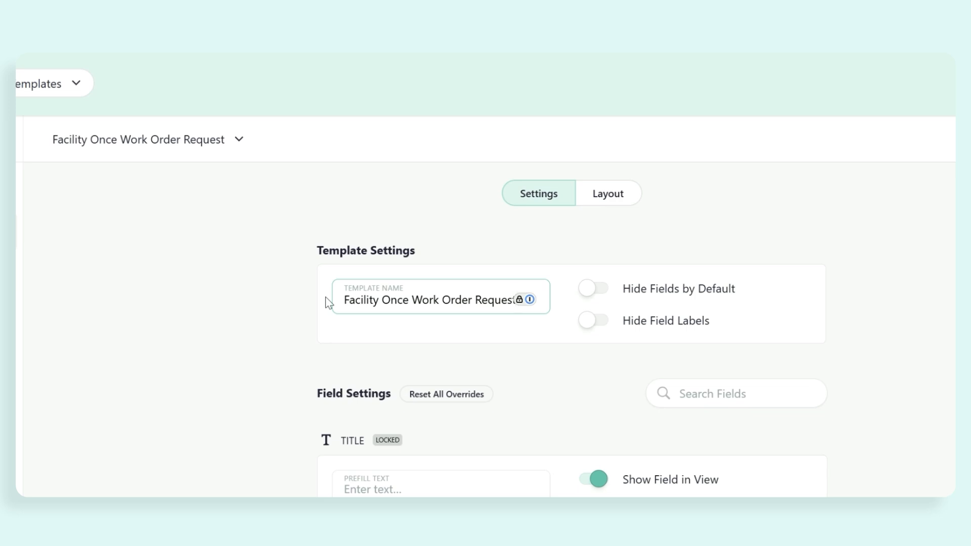
Step: Make Requester Email a required field
{"action": "left_click", "coordinate": [707, 400]}
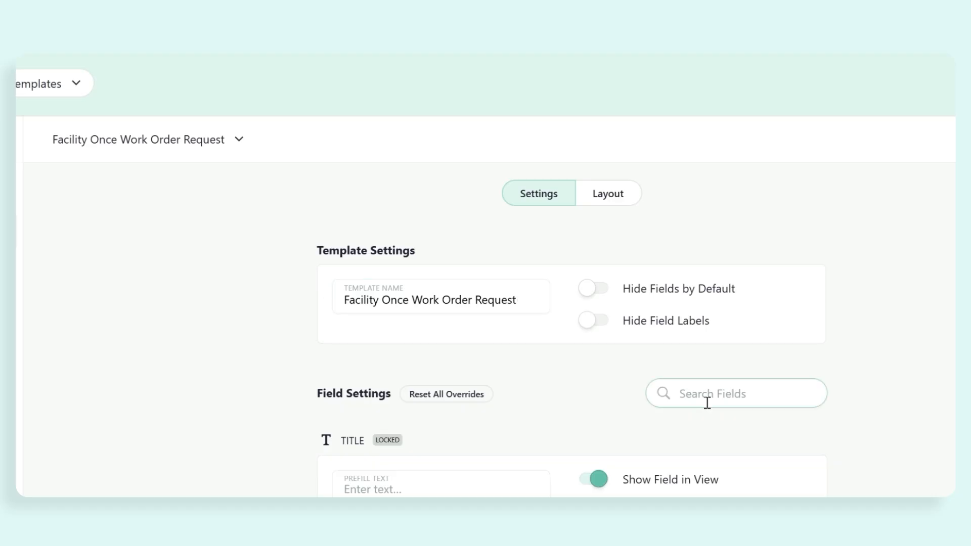
{"action": "type", "text": "Requester Email"}
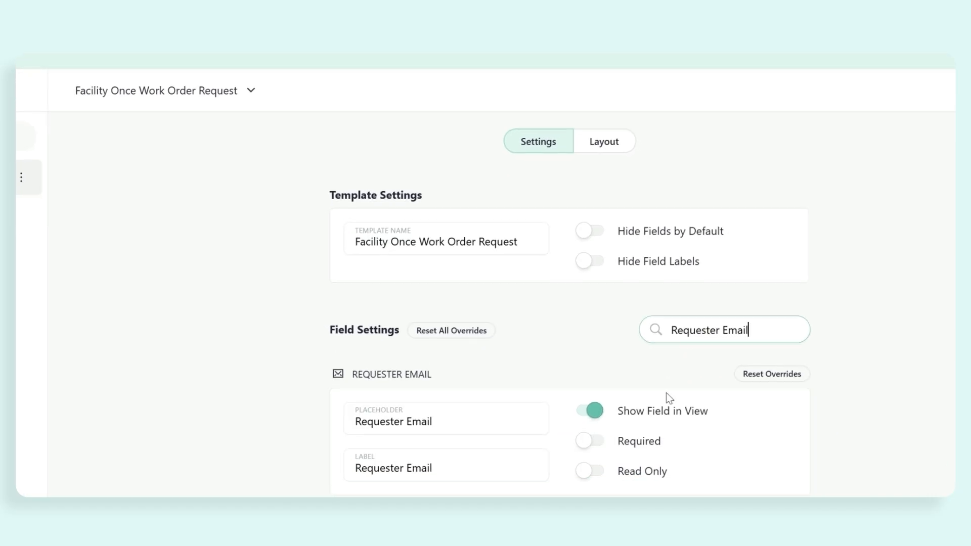
{"action": "left_click", "coordinate": [590, 443]}
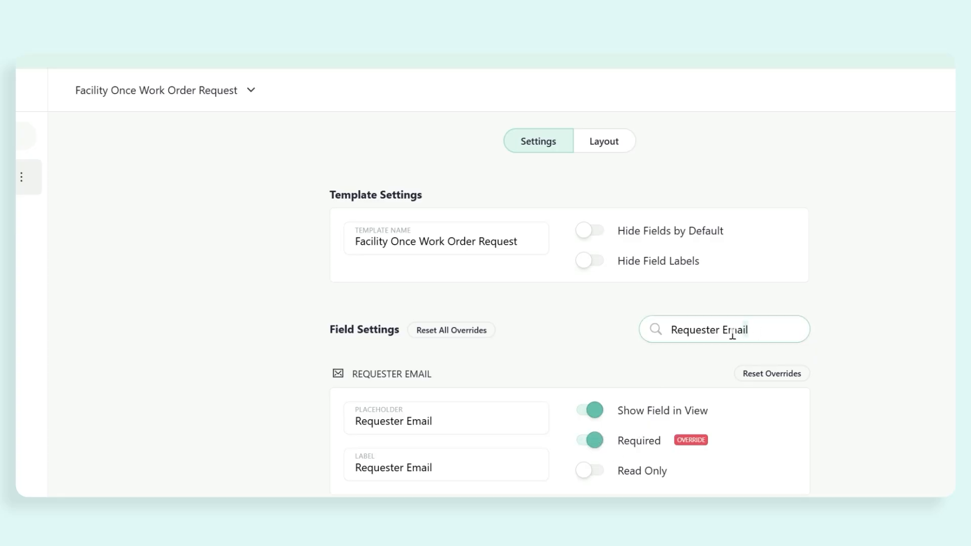
Step: Set the Location field to prefill Facility 1, then view the form layout
{"action": "triple_click", "coordinate": [661, 334]}
{"action": "type", "text": "Location"}
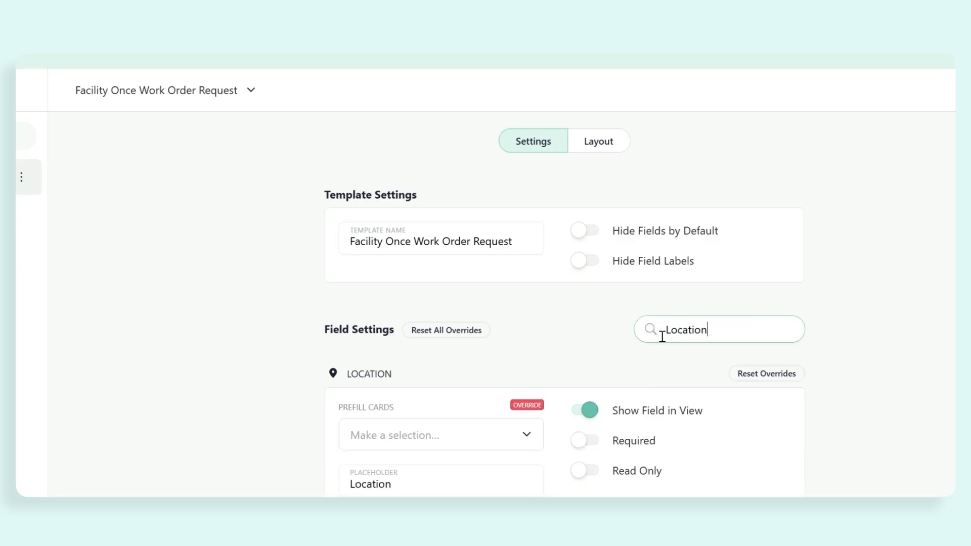
{"action": "left_click", "coordinate": [521, 441]}
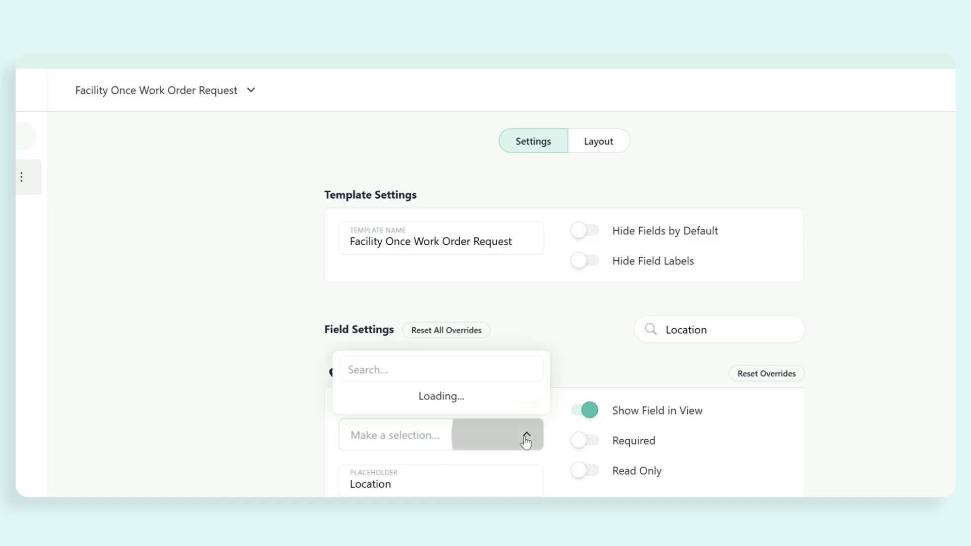
{"action": "left_click", "coordinate": [535, 396]}
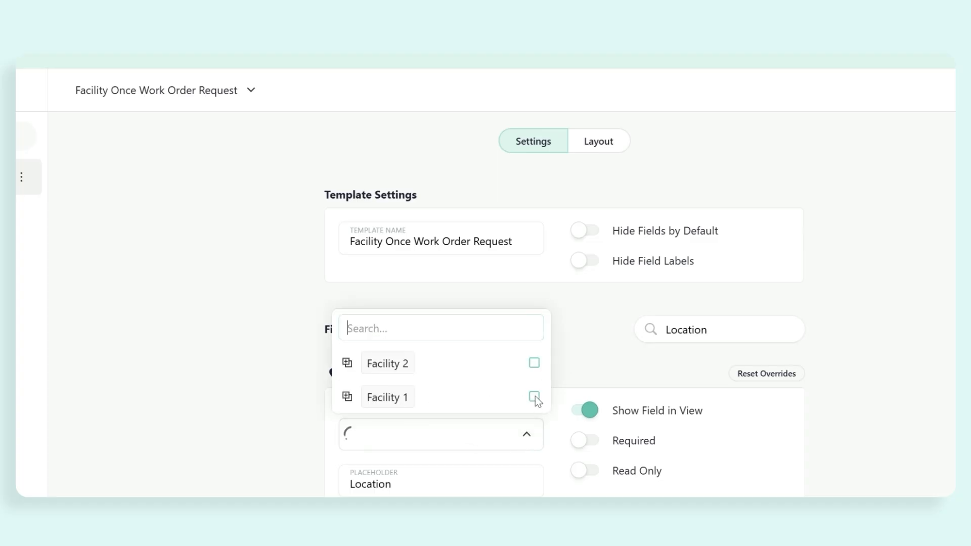
{"action": "left_click", "coordinate": [574, 368]}
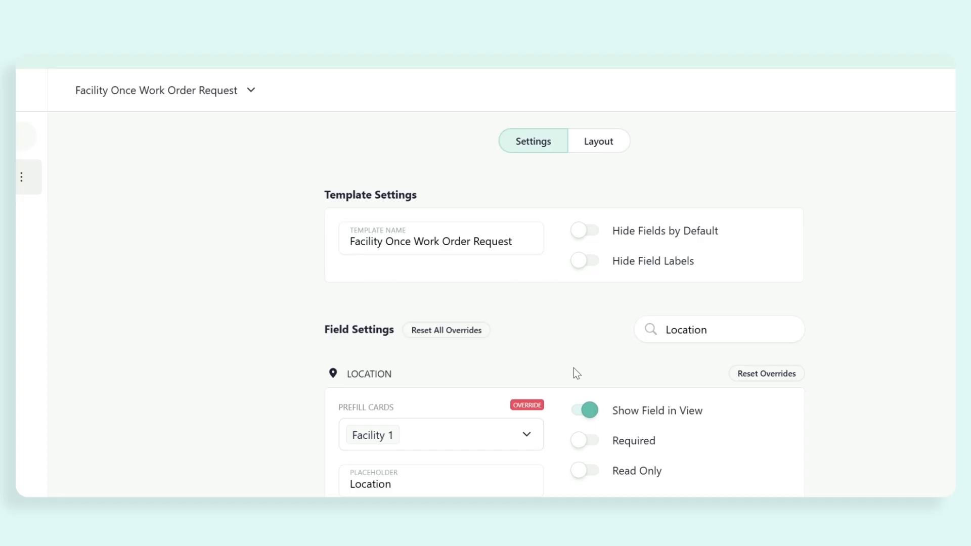
{"action": "left_click", "coordinate": [602, 148]}
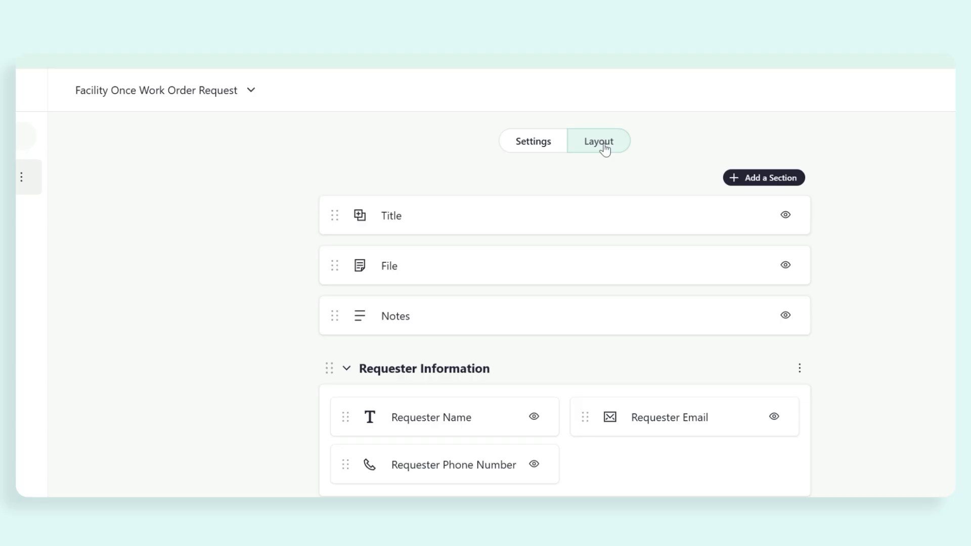
Step: Make Priority visible and place it right after Title
{"action": "scroll", "coordinate": [604, 152], "scroll_direction": "down", "scroll_amount": 8}
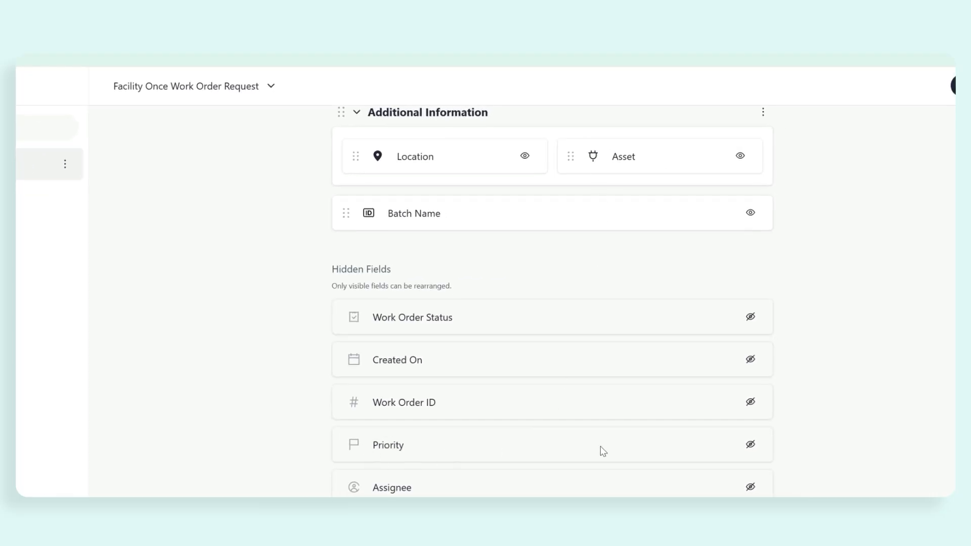
{"action": "left_click", "coordinate": [750, 444]}
{"action": "scroll", "coordinate": [603, 423], "scroll_direction": "up", "scroll_amount": 4}
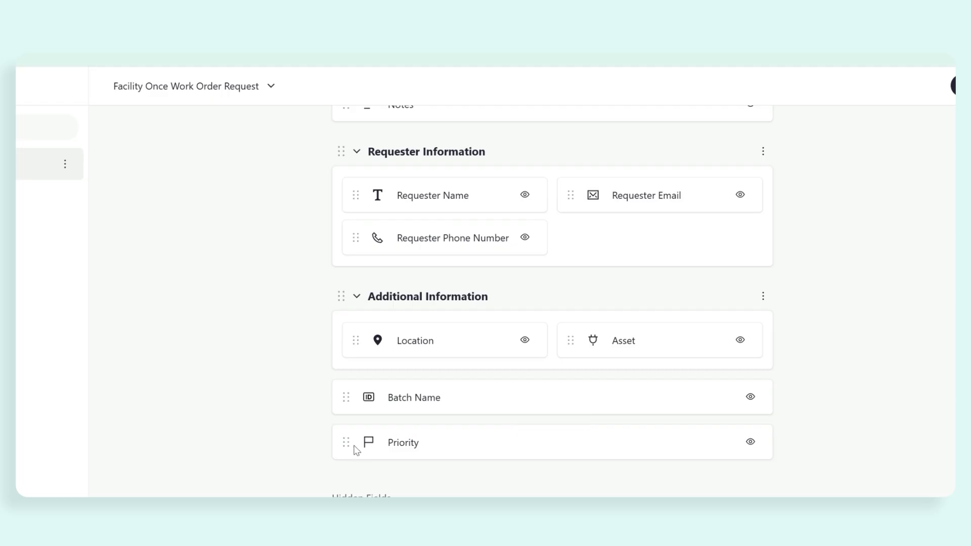
{"action": "left_click_drag", "start_coordinate": [345, 442], "coordinate": [344, 248]}
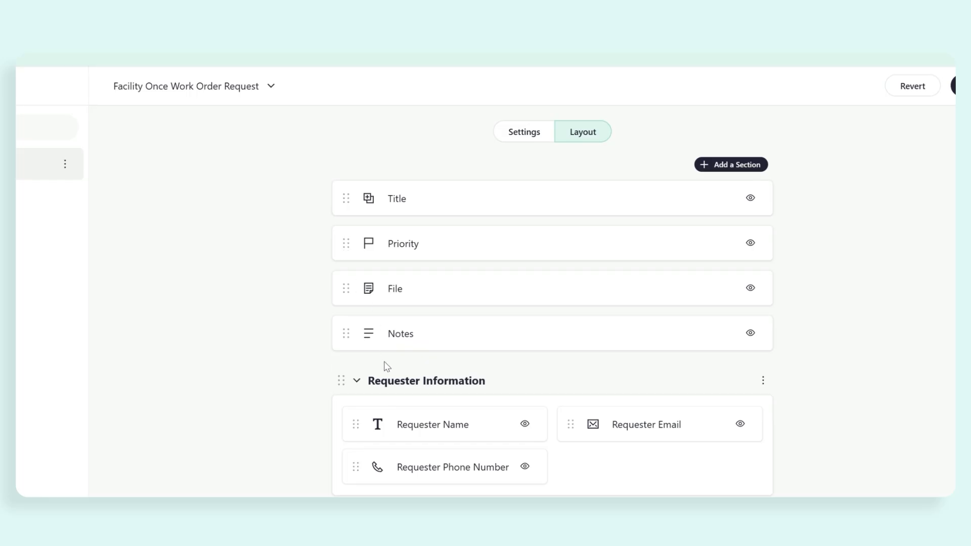
Step: Hide the Requester Phone Number field from the form
{"action": "scroll", "coordinate": [427, 427], "scroll_direction": "down", "scroll_amount": 2}
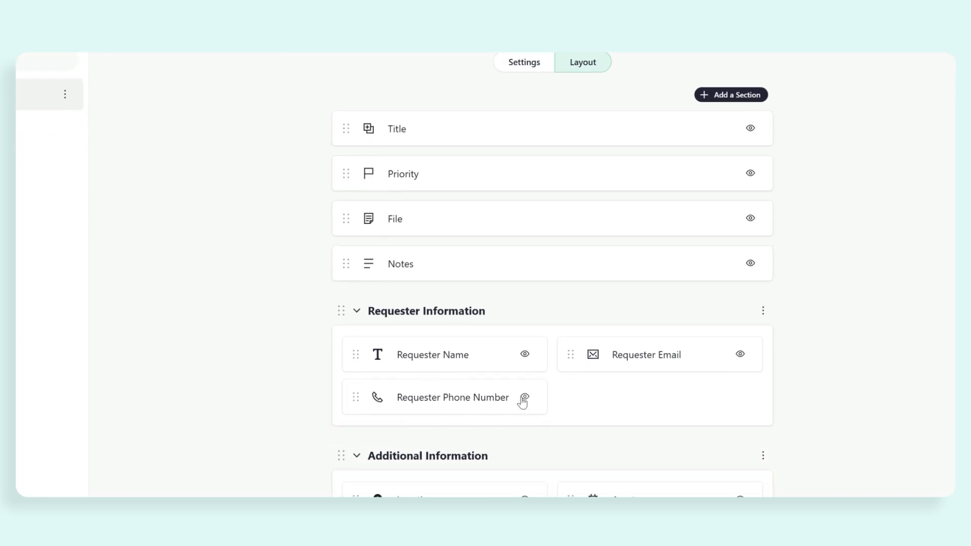
{"action": "left_click", "coordinate": [525, 400]}
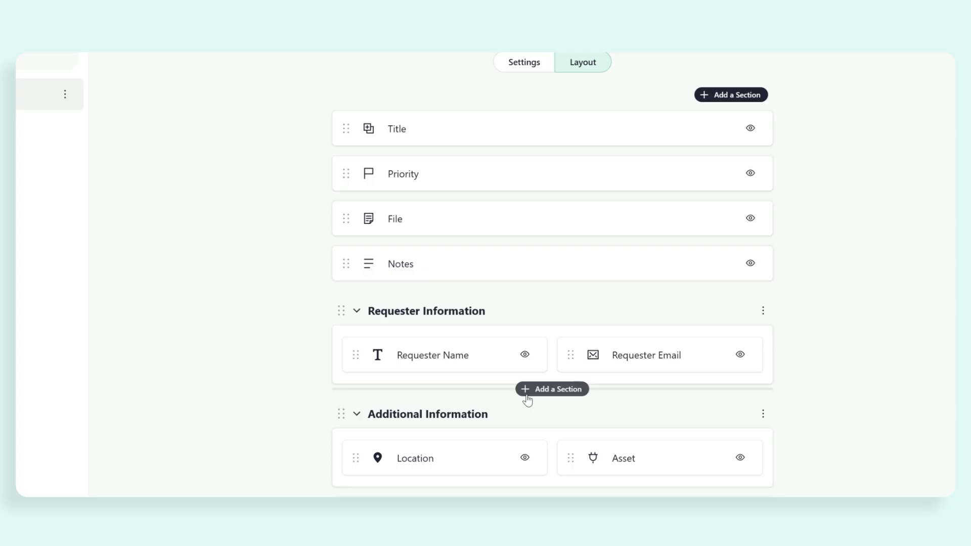
{"action": "scroll", "coordinate": [525, 399], "scroll_direction": "down", "scroll_amount": 6}
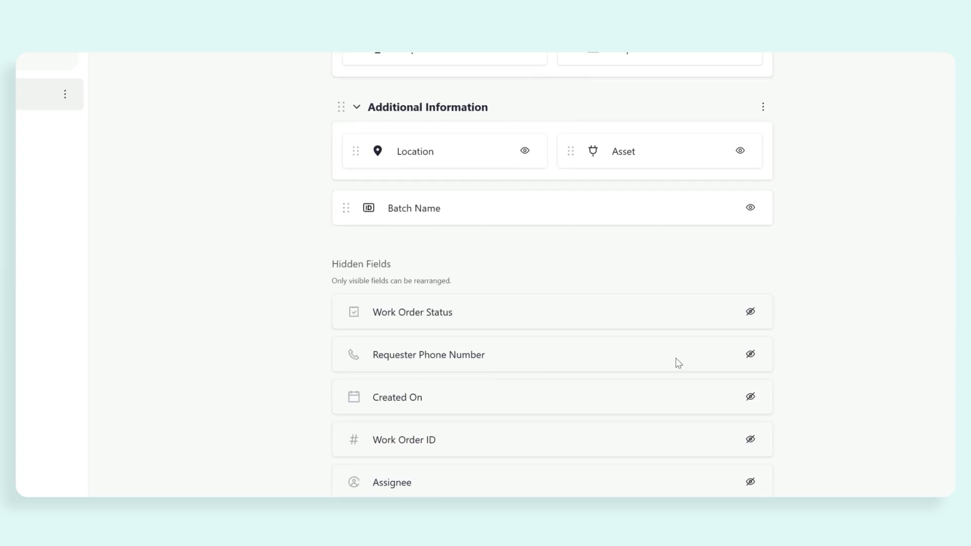
{"action": "scroll", "coordinate": [751, 363], "scroll_direction": "up", "scroll_amount": 8}
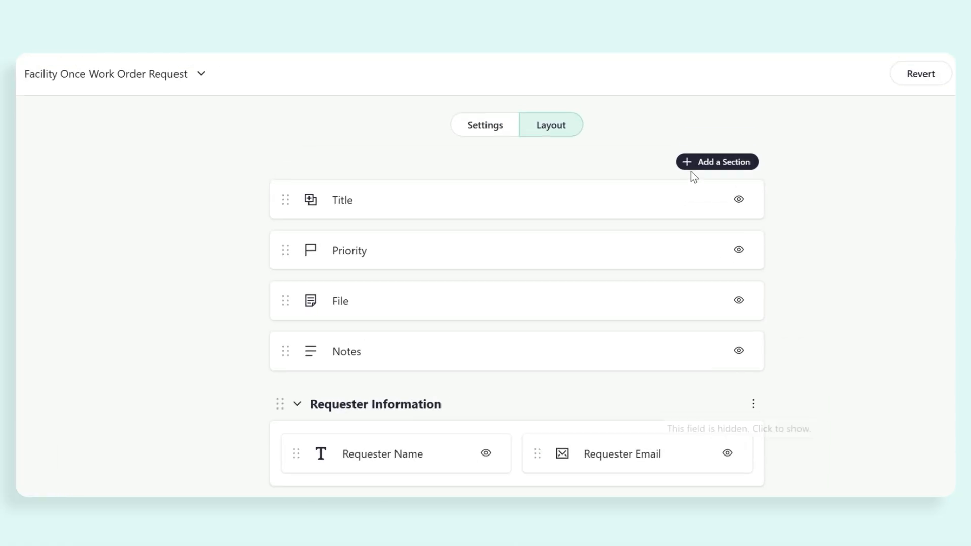
Step: Add a two-column section named 'Work Order Information'
{"action": "left_click", "coordinate": [714, 165]}
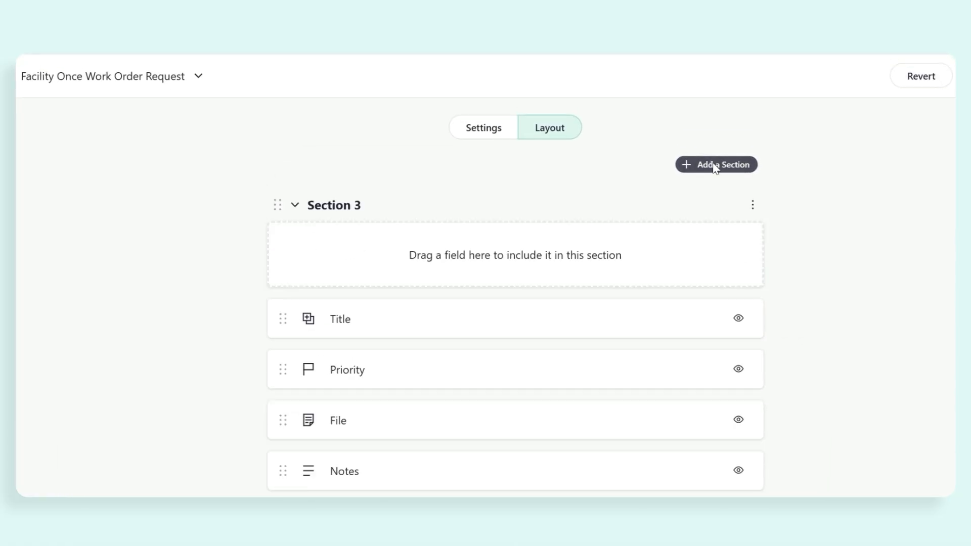
{"action": "left_click", "coordinate": [752, 206]}
{"action": "left_click", "coordinate": [698, 240]}
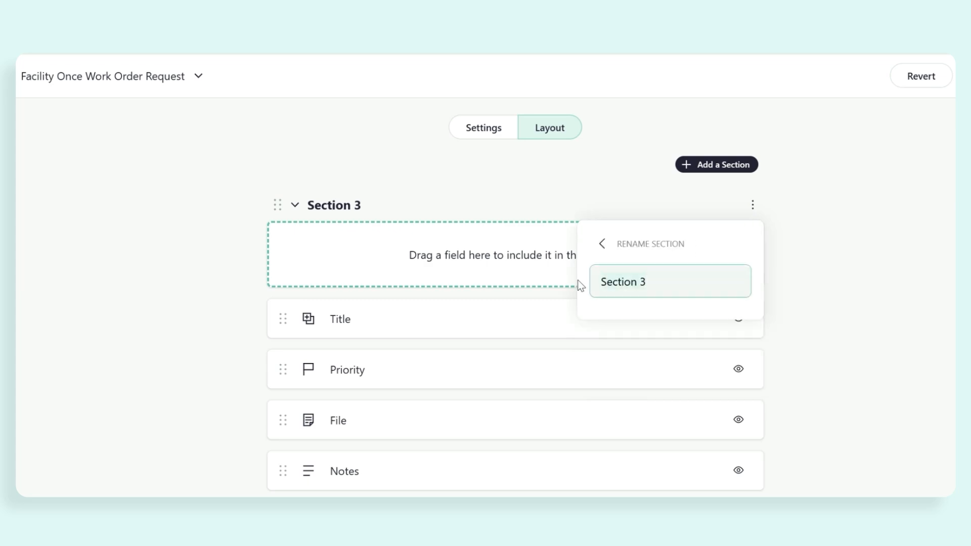
{"action": "type", "text": "Work Order Information"}
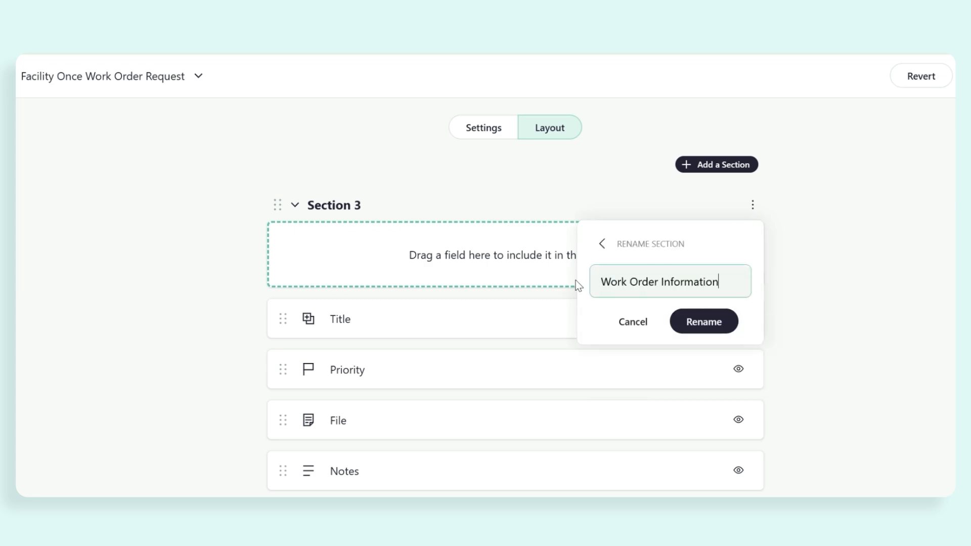
{"action": "left_click", "coordinate": [699, 326]}
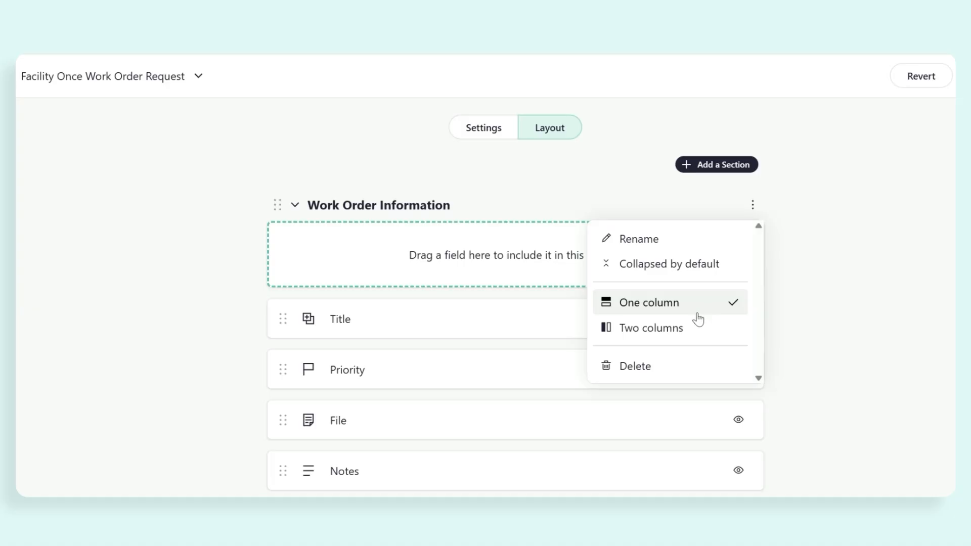
{"action": "left_click", "coordinate": [691, 334]}
Step: Move Title, Priority and Notes into Work Order Information, with Title first
{"action": "left_click_drag", "start_coordinate": [282, 298], "coordinate": [277, 262]}
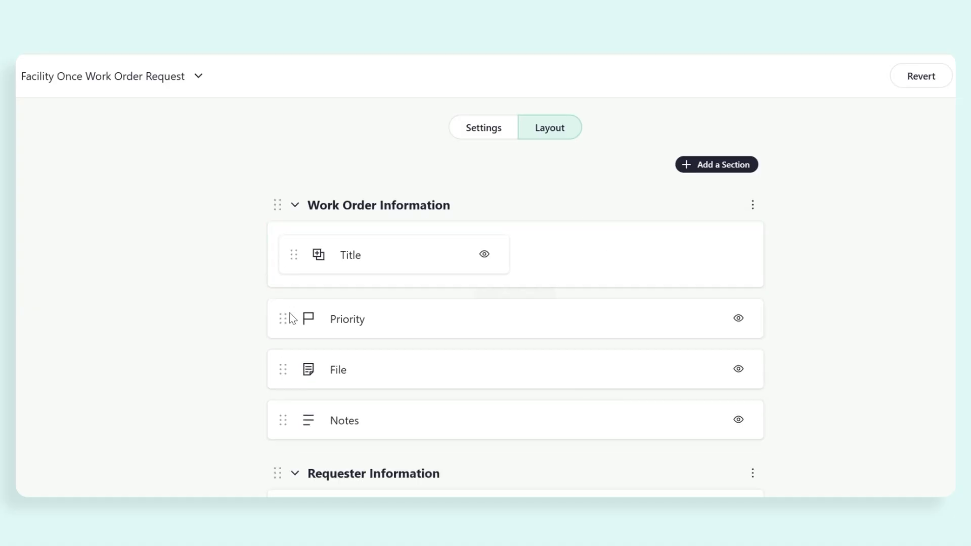
{"action": "left_click_drag", "start_coordinate": [286, 319], "coordinate": [288, 280]}
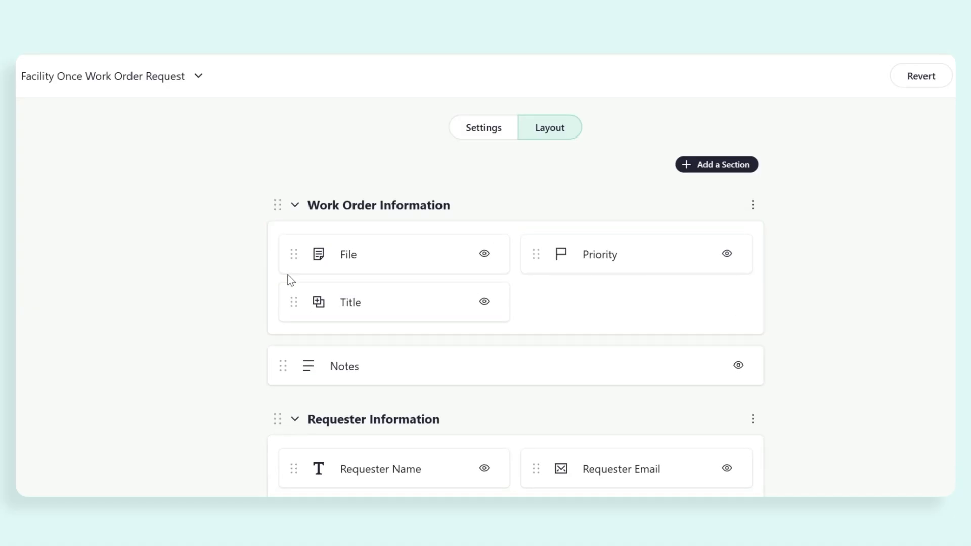
{"action": "left_click_drag", "start_coordinate": [292, 372], "coordinate": [283, 308]}
{"action": "left_click_drag", "start_coordinate": [537, 302], "coordinate": [323, 260]}
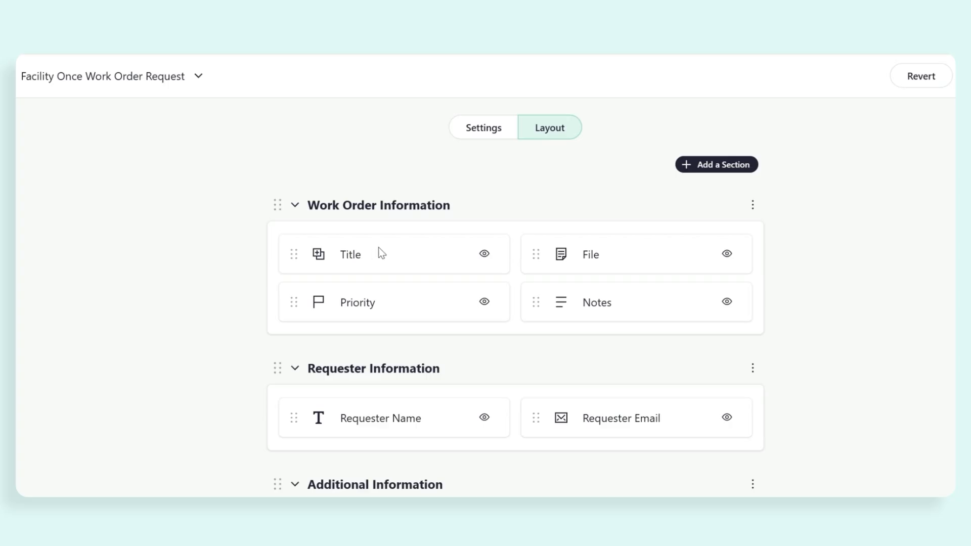
{"action": "scroll", "coordinate": [780, 160], "scroll_direction": "right", "scroll_amount": 3}
Step: Save the layout for everyone, then enable and copy the form's public link
{"action": "left_click", "coordinate": [930, 77]}
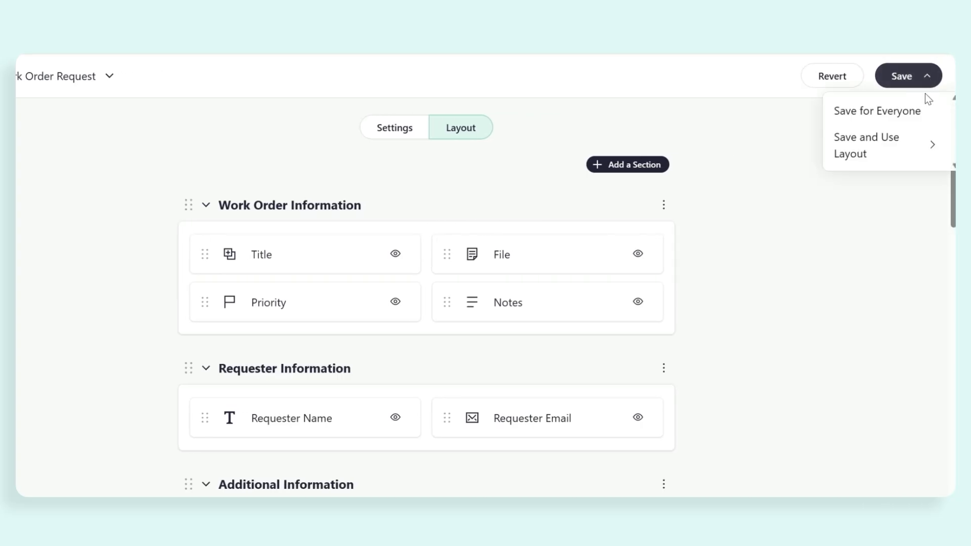
{"action": "left_click", "coordinate": [913, 113]}
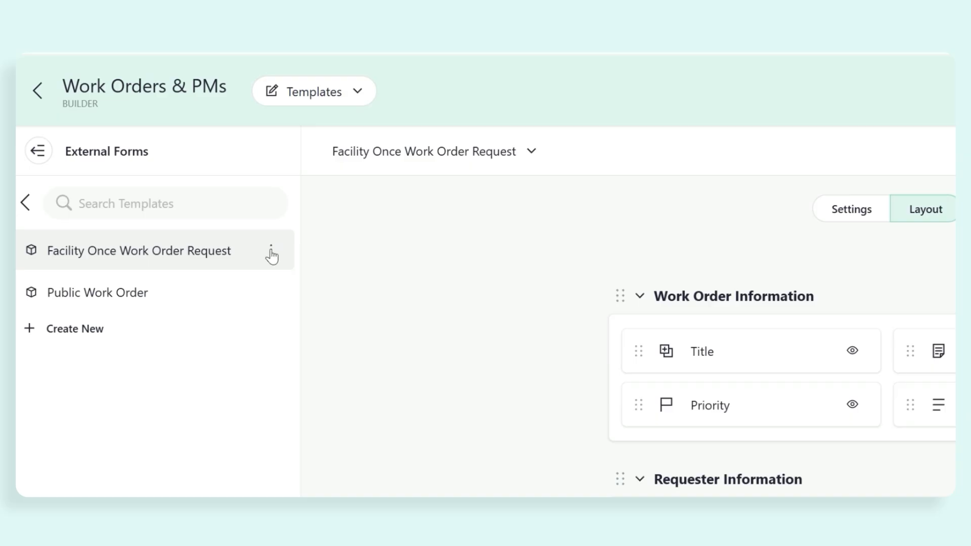
{"action": "left_click", "coordinate": [272, 250]}
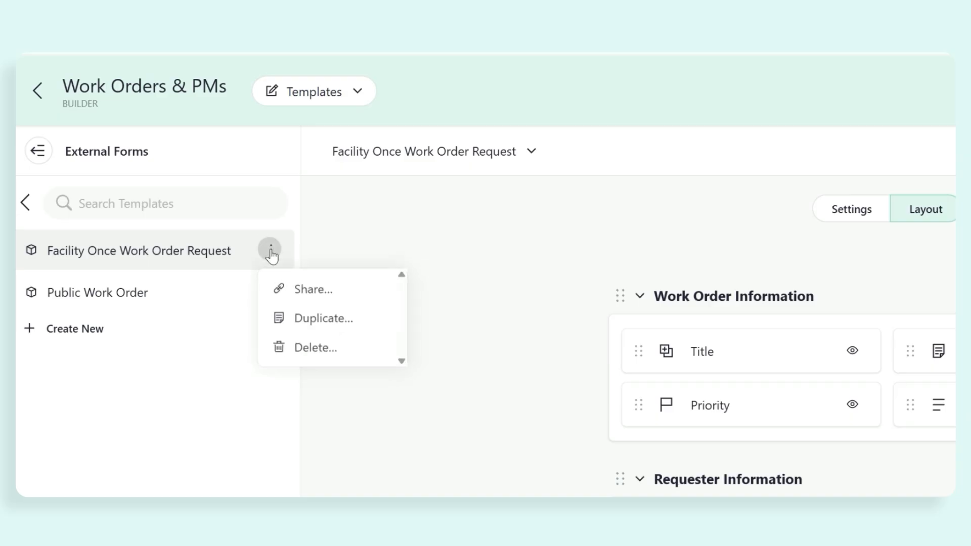
{"action": "left_click", "coordinate": [303, 290]}
{"action": "left_click", "coordinate": [304, 299]}
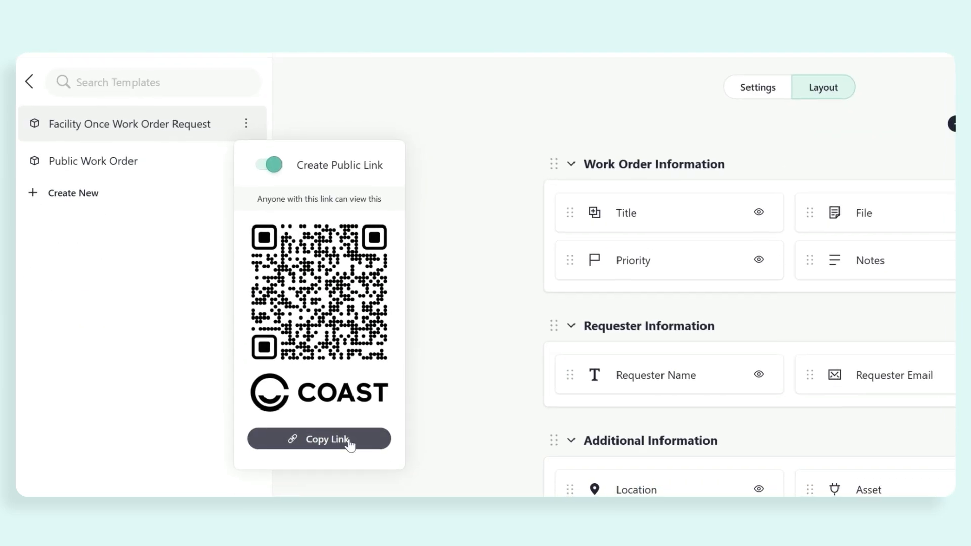
{"action": "left_click", "coordinate": [319, 440]}
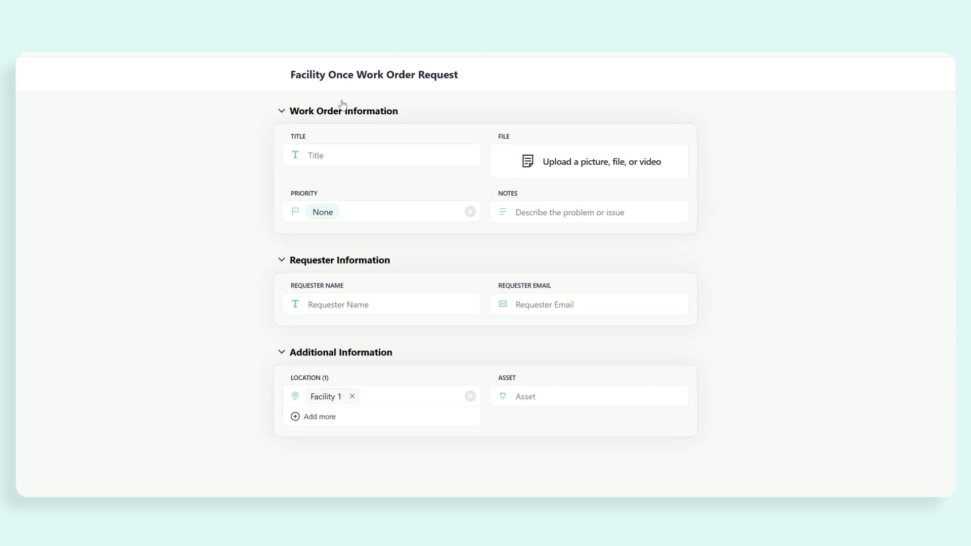
Step: Enter title 'Broken Door', Medium priority and notes 'Main Door in Area B 5'
{"action": "left_click", "coordinate": [321, 155]}
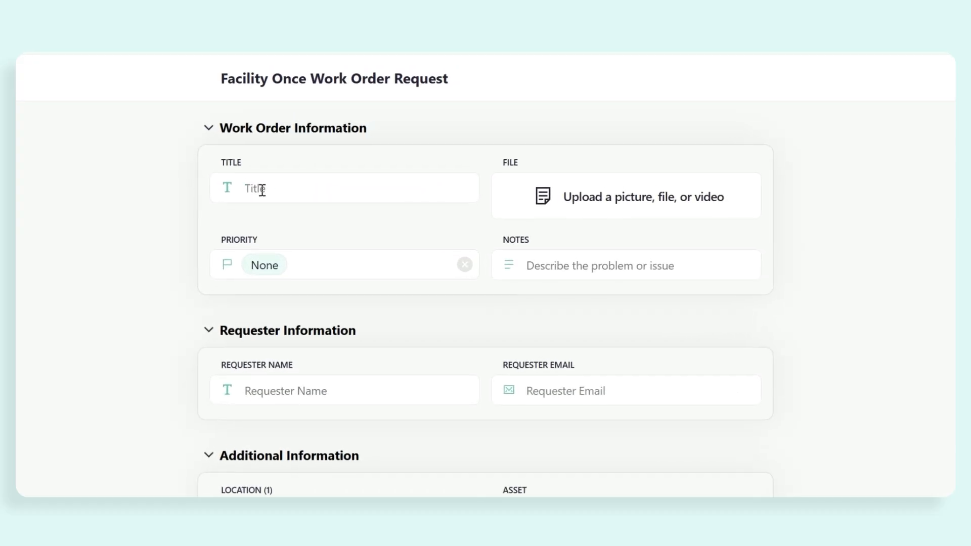
{"action": "type", "text": "Broken Door"}
{"action": "left_click", "coordinate": [295, 267]}
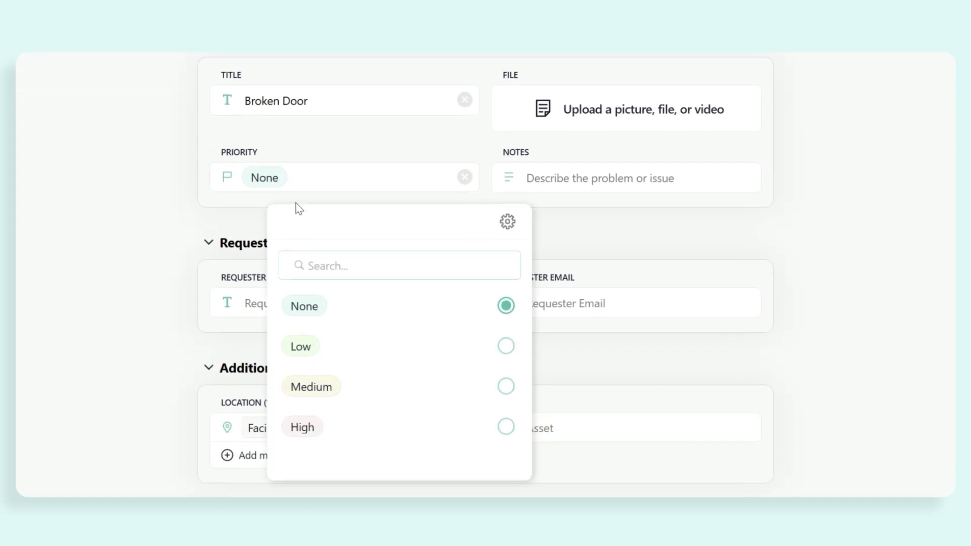
{"action": "left_click", "coordinate": [310, 381]}
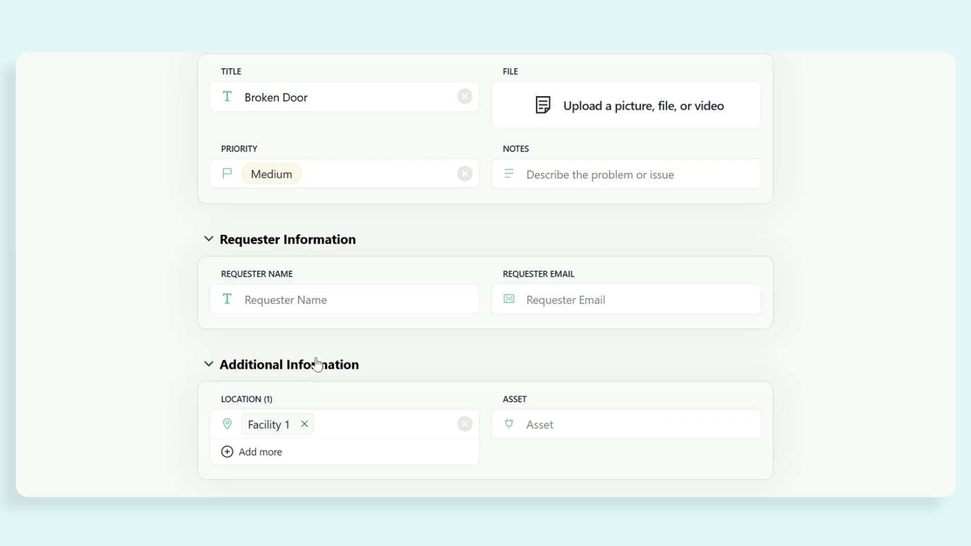
{"action": "left_click", "coordinate": [574, 180]}
{"action": "type", "text": "Main Doo"}
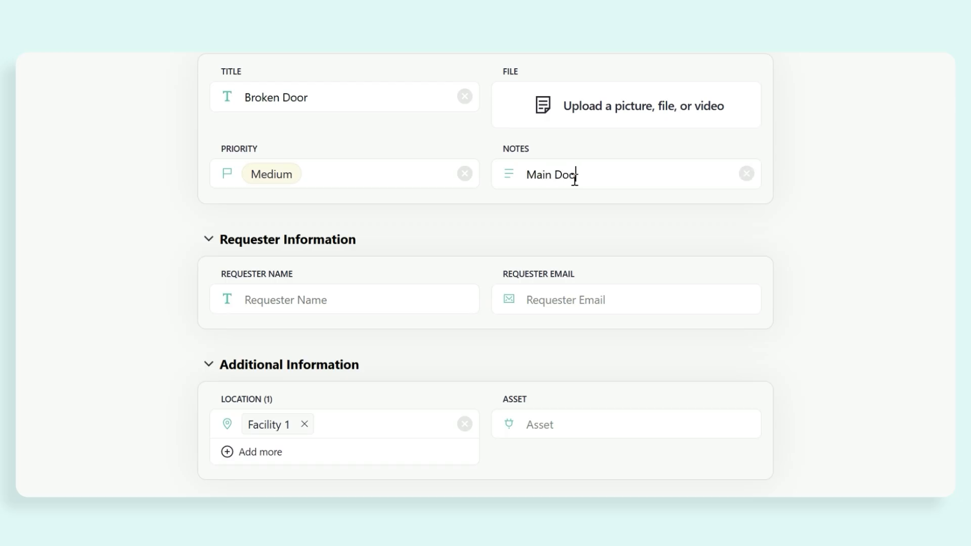
{"action": "type", "text": "r in Area B 5"}
Step: Fill in the requester's name and e-mail, then create the request
{"action": "left_click", "coordinate": [347, 298]}
{"action": "type", "text": "Jack"}
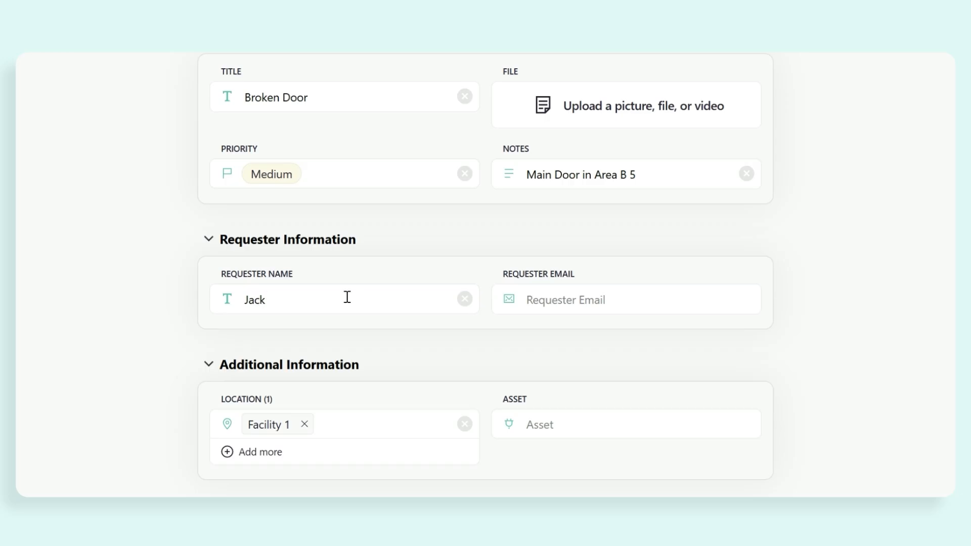
{"action": "left_click", "coordinate": [533, 300]}
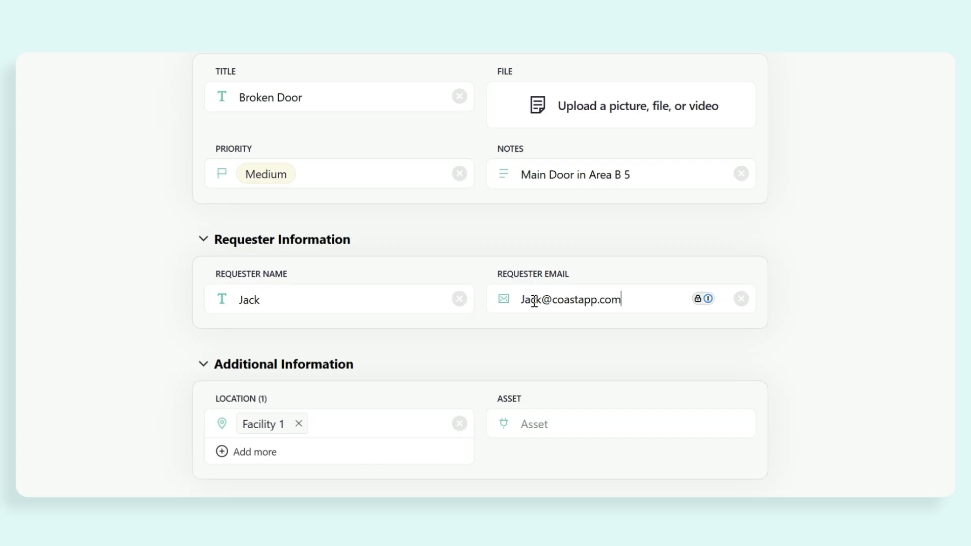
{"action": "scroll", "coordinate": [646, 95], "scroll_direction": "up", "scroll_amount": 4}
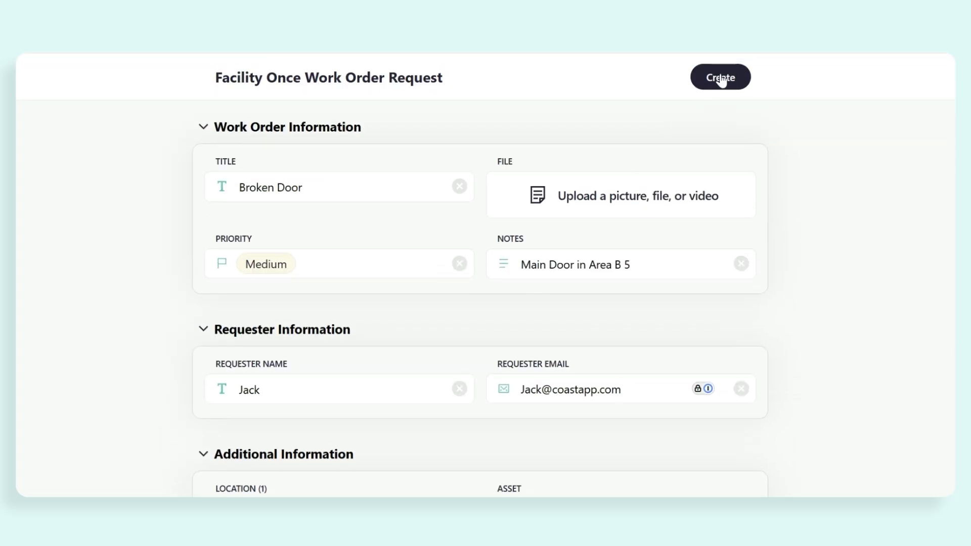
{"action": "left_click", "coordinate": [722, 79]}
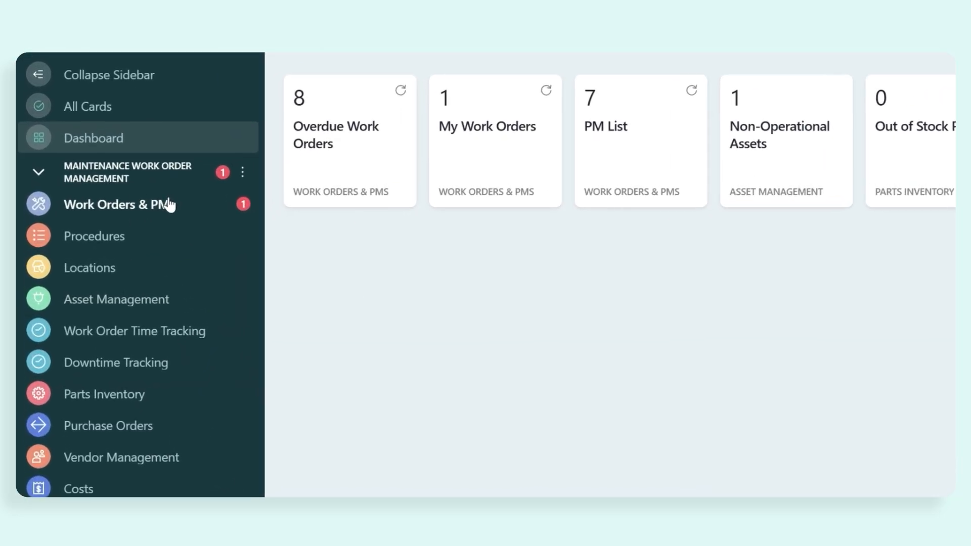
Step: Set the Broken Door work order to In Progress and expand the In Progress group
{"action": "left_click", "coordinate": [167, 202]}
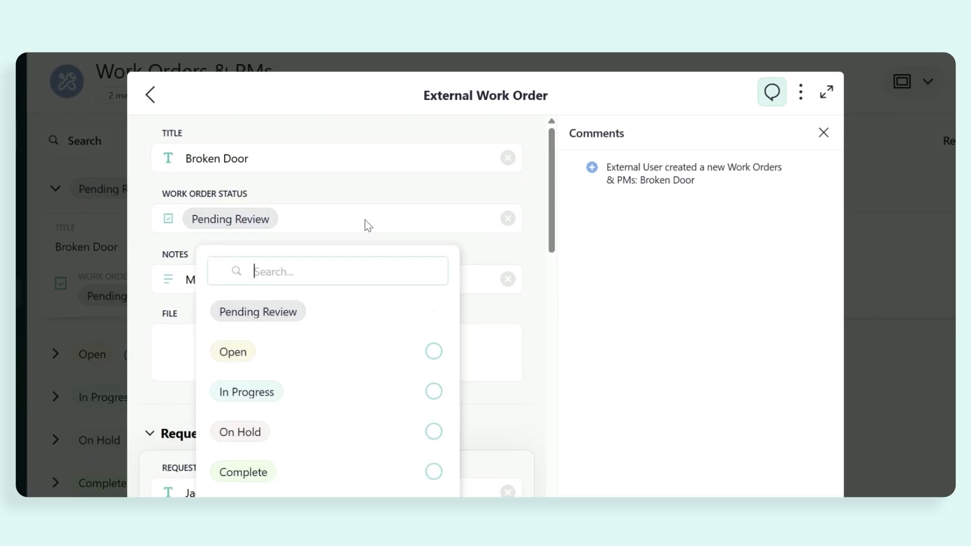
{"action": "left_click", "coordinate": [354, 343]}
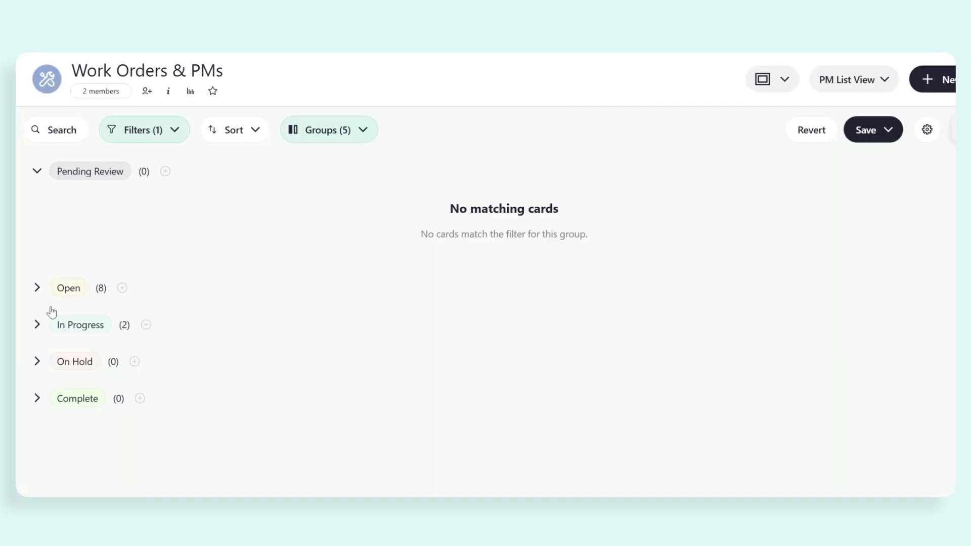
{"action": "left_click", "coordinate": [43, 205]}
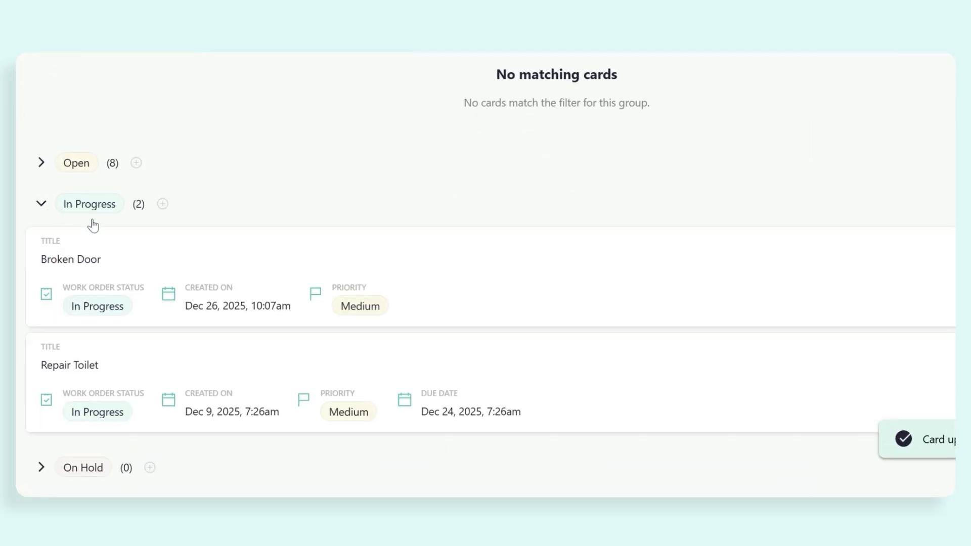